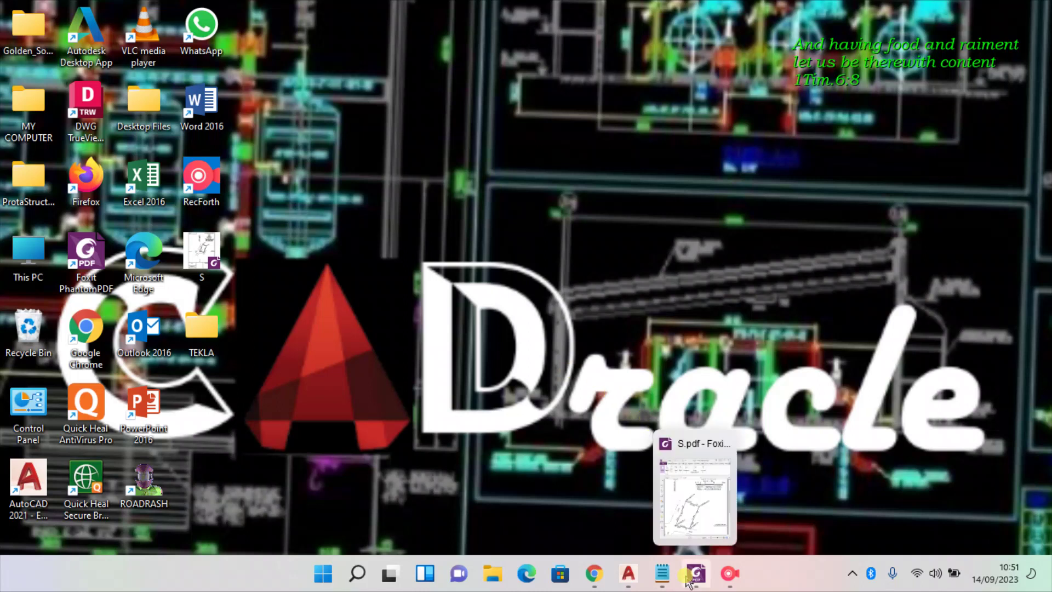
# Restore the S.pdf survey plan in Foxit and open a blank Untitled Notepad document.
pyautogui.click(705, 576)
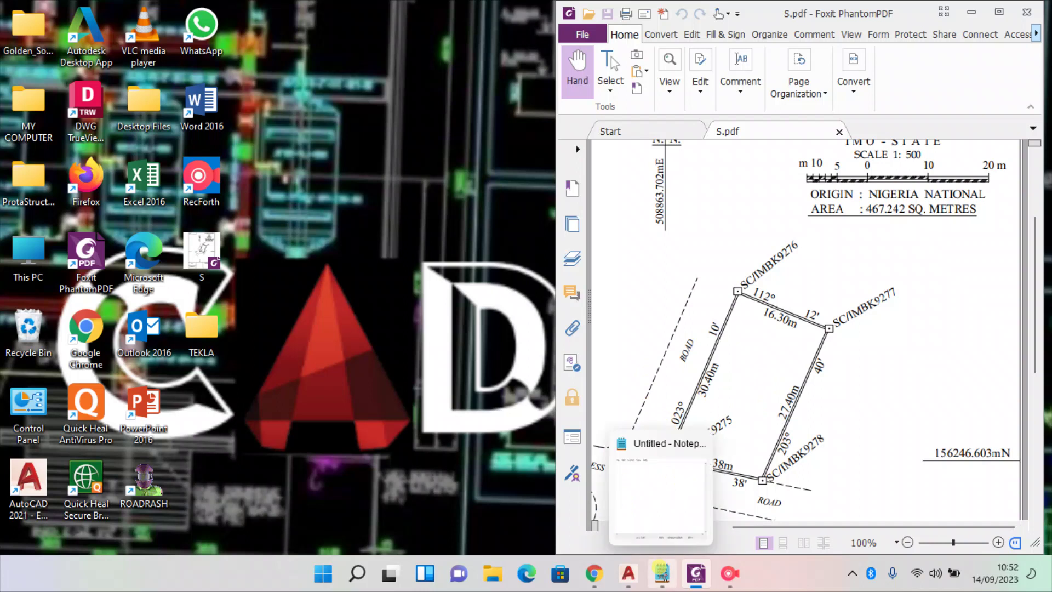
pyautogui.click(657, 582)
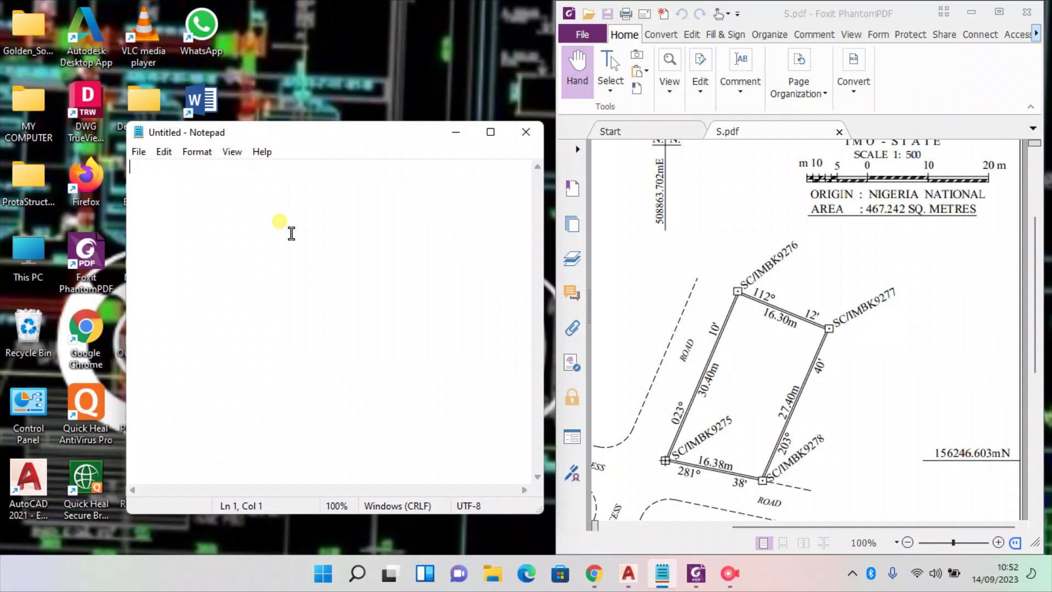
# Enter the starting coordinate 508863.702,156246.603 on Notepad's first line and start a new line.
pyautogui.write('508')
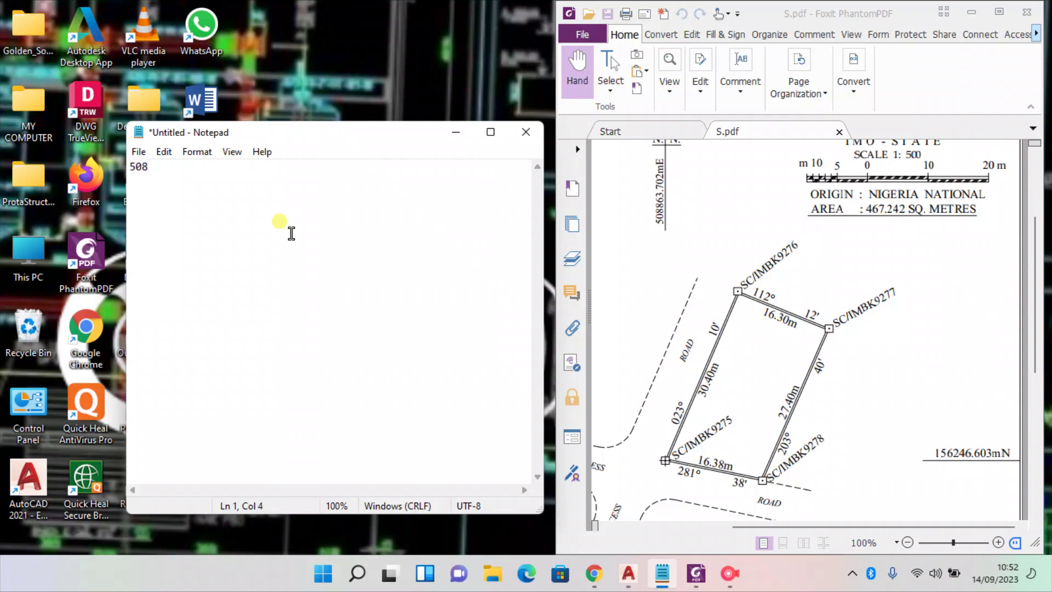
pyautogui.write('863.702,15624')
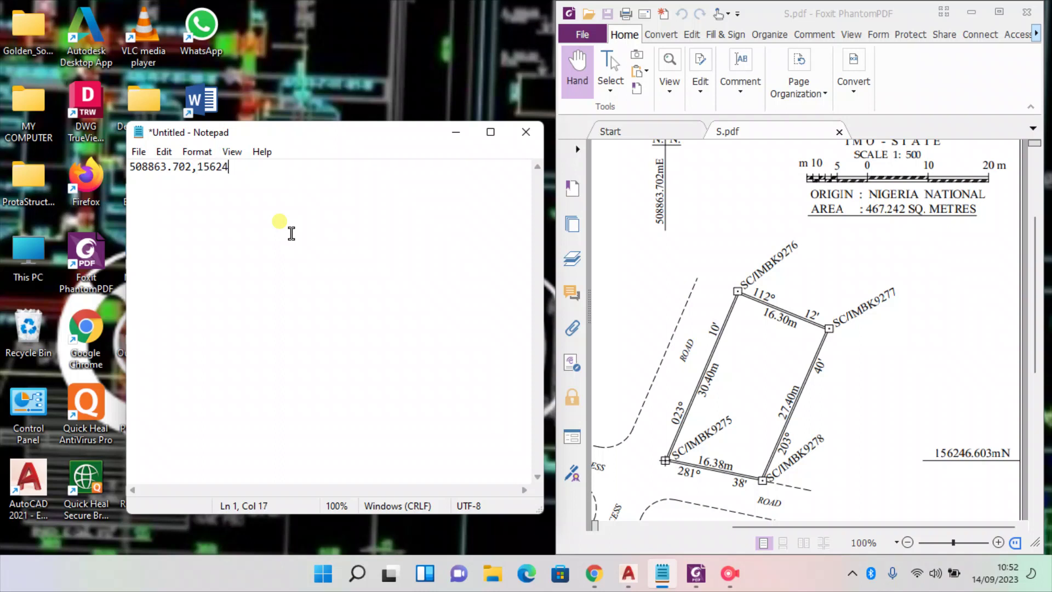
pyautogui.write('6.603')
pyautogui.press('Return')
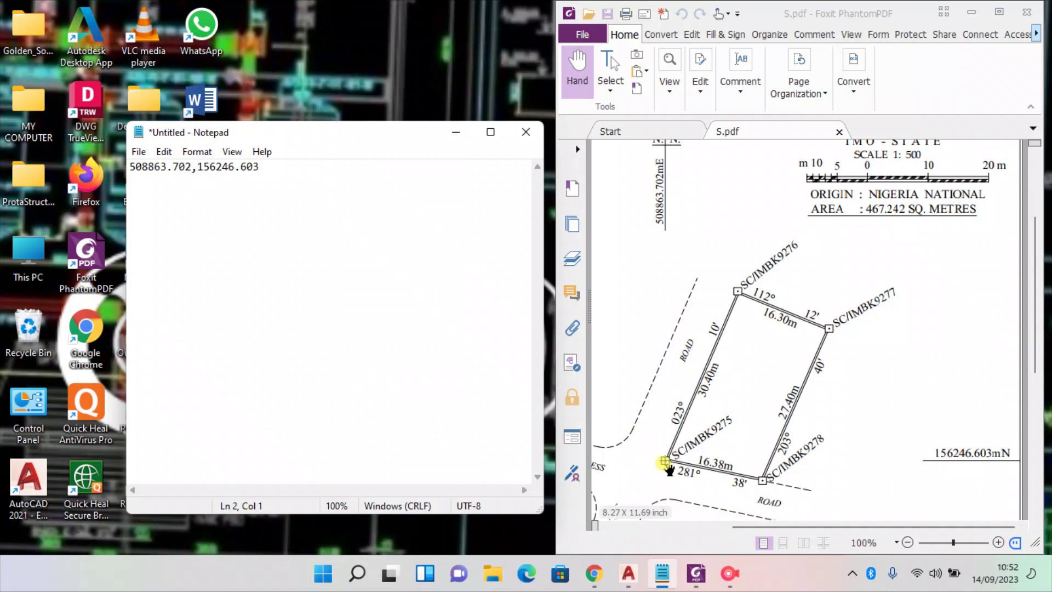
pyautogui.click(668, 467)
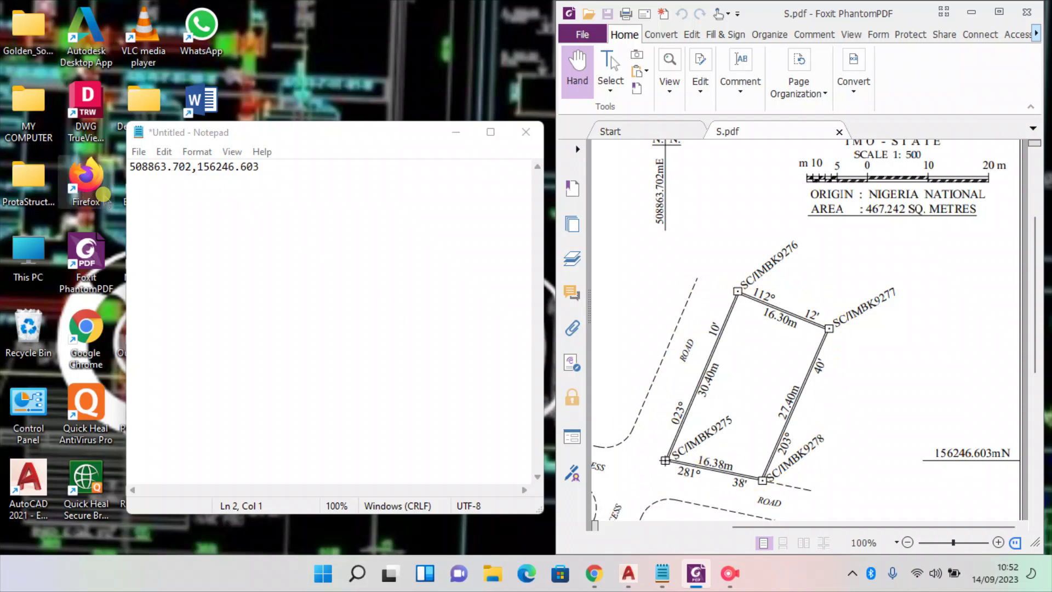
pyautogui.click(156, 182)
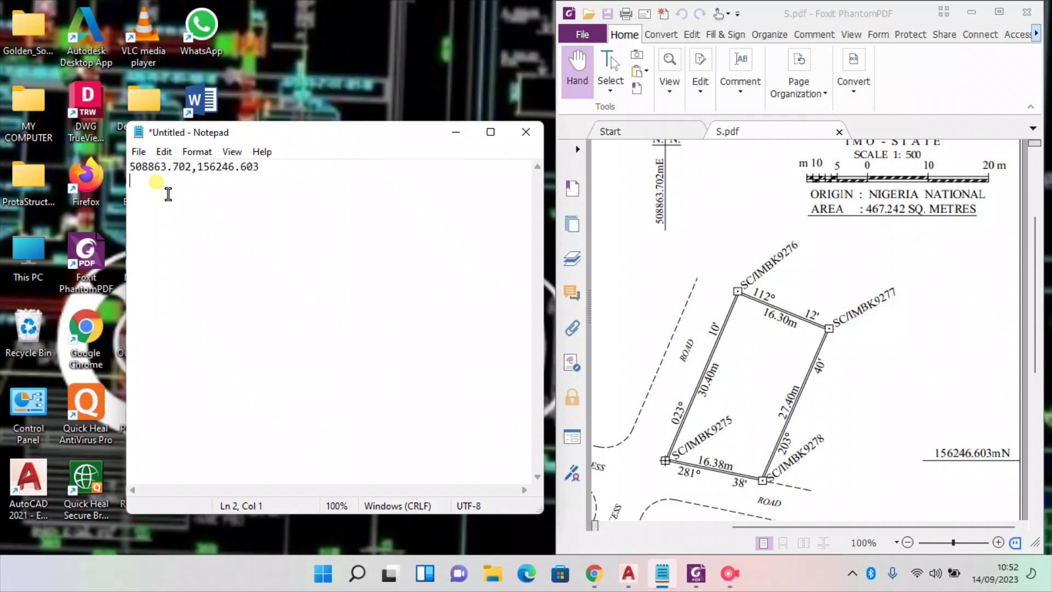
pyautogui.write('@')
pyautogui.write('30.40')
pyautogui.write('<')
pyautogui.write('32')
pyautogui.write('D')
pyautogui.press('BackSpace')
pyautogui.press('BackSpace')
pyautogui.press('BackSpace')
pyautogui.write("23D10'")
pyautogui.press('Return')
pyautogui.write('@')
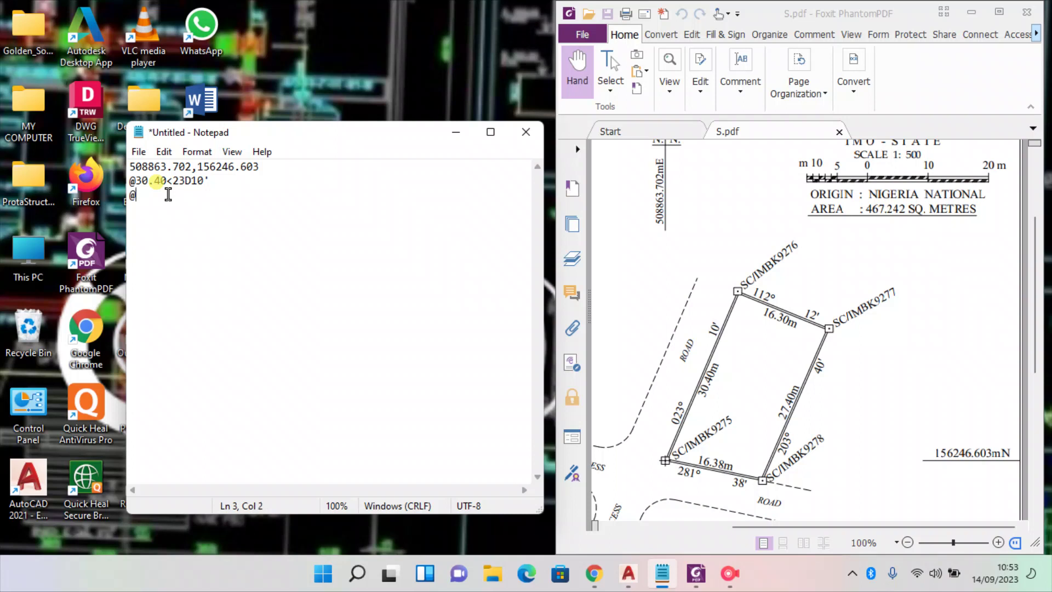
pyautogui.write("16.30<112D12'")
pyautogui.press('Return')
pyautogui.write('@')
pyautogui.write('203')
pyautogui.press('BackSpace')
pyautogui.press('BackSpace')
pyautogui.press('BackSpace')
pyautogui.write('27.40<203')
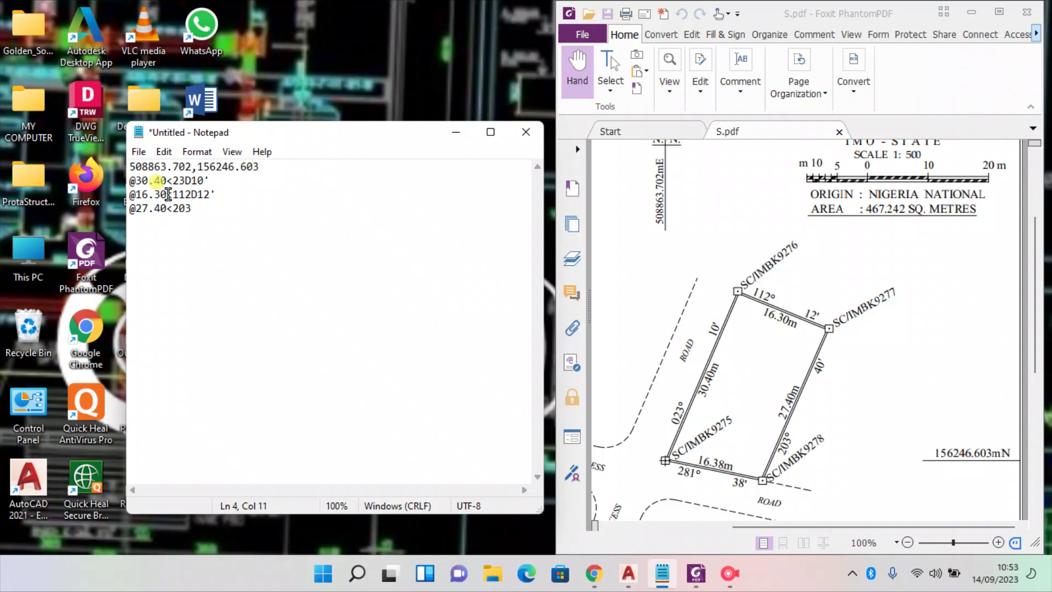
pyautogui.write("D40'")
pyautogui.press('Return')
pyautogui.write('@16.38<281')
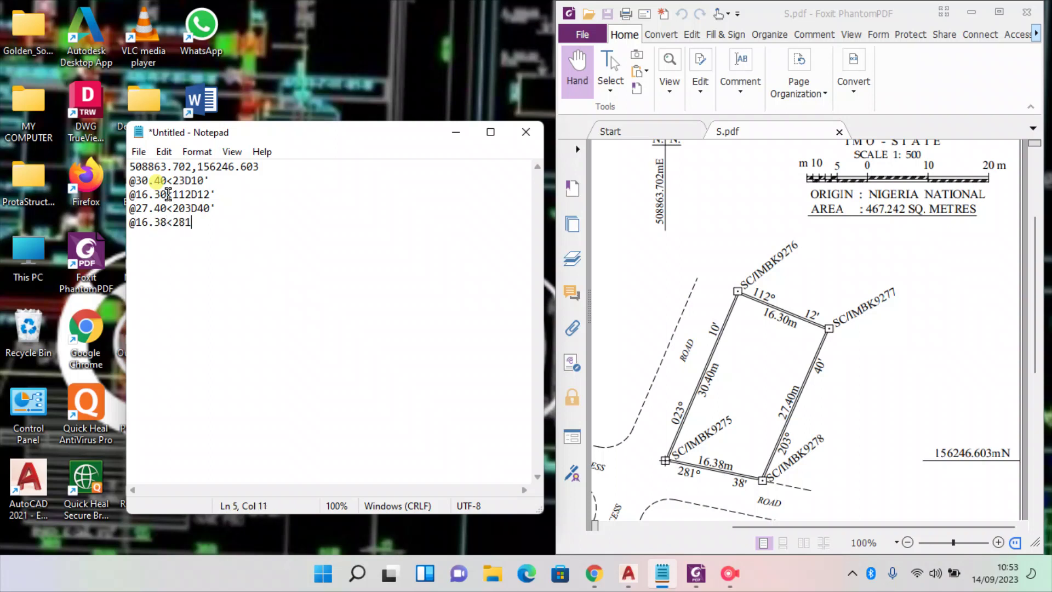
pyautogui.write("D38'")
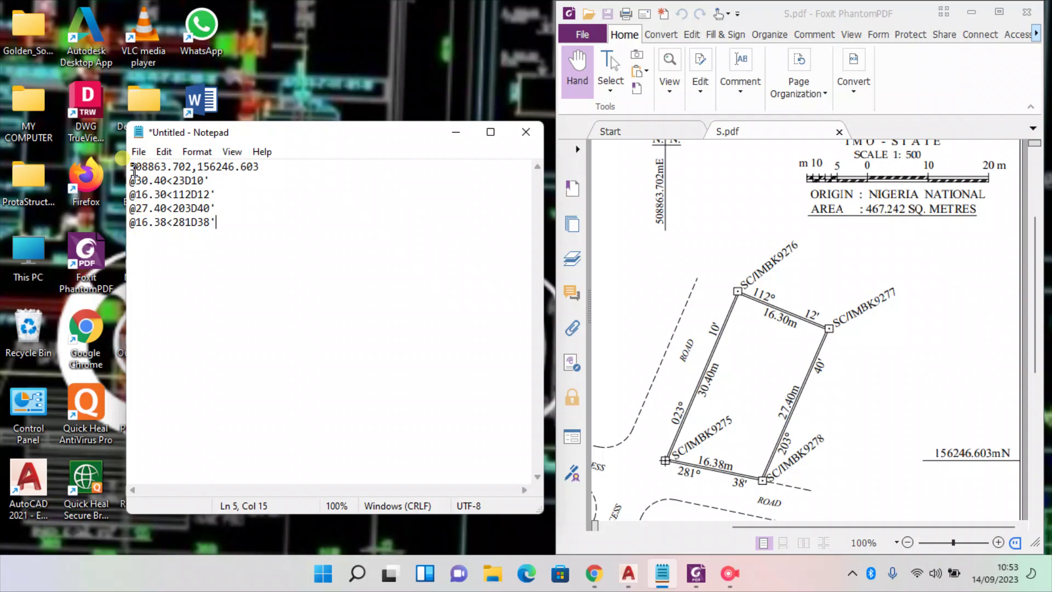
pyautogui.moveTo(133, 169); pyautogui.dragTo(215, 222)
# Copy the five selected coordinate lines and minimize Notepad.
pyautogui.rightClick(195, 196)
pyautogui.click(272, 247)
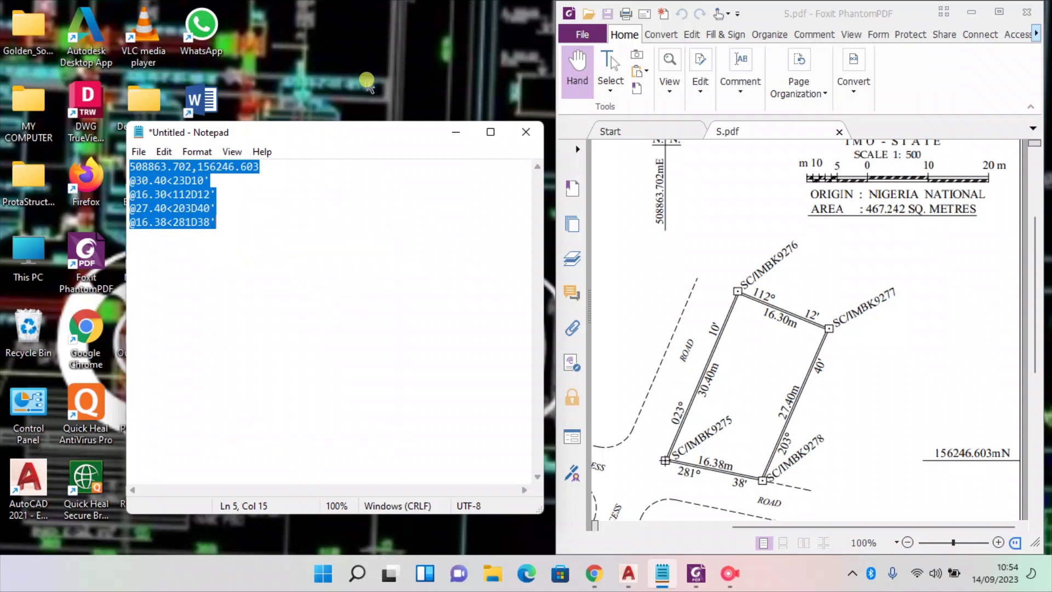
pyautogui.click(454, 133)
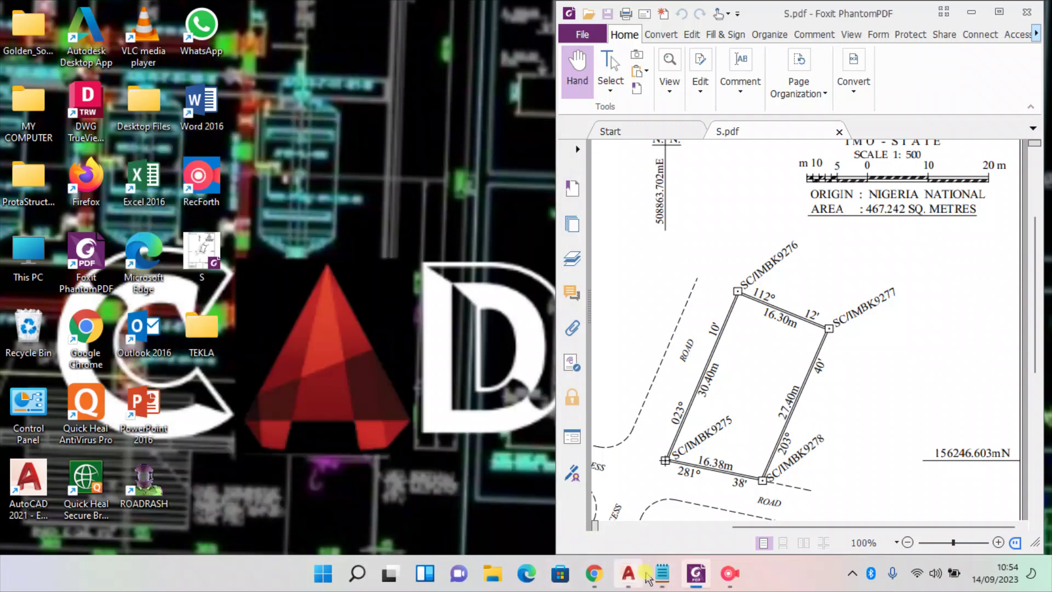
# Start a new blank AutoCAD drawing, Drawing2, and open Drawing Units with UN.
pyautogui.moveTo(628, 573)
pyautogui.click(588, 537)
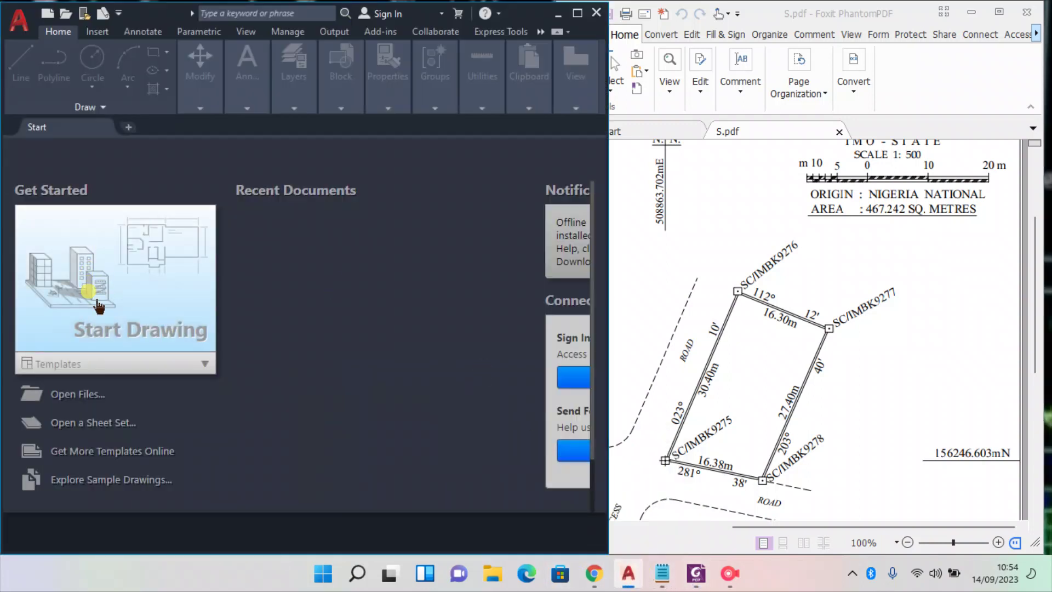
pyautogui.click(99, 285)
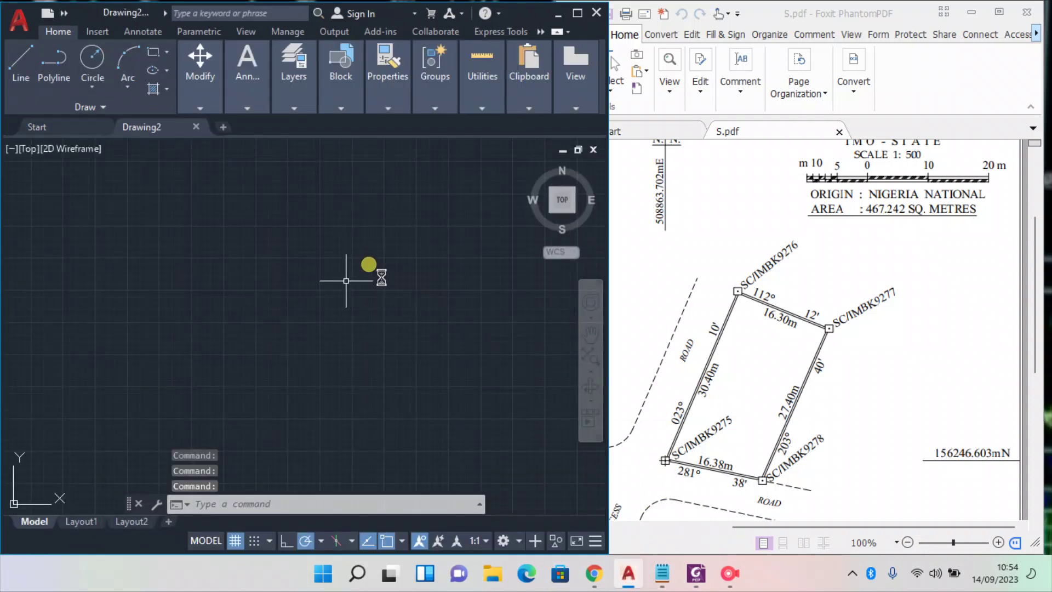
pyautogui.write('UN')
pyautogui.press('Return')
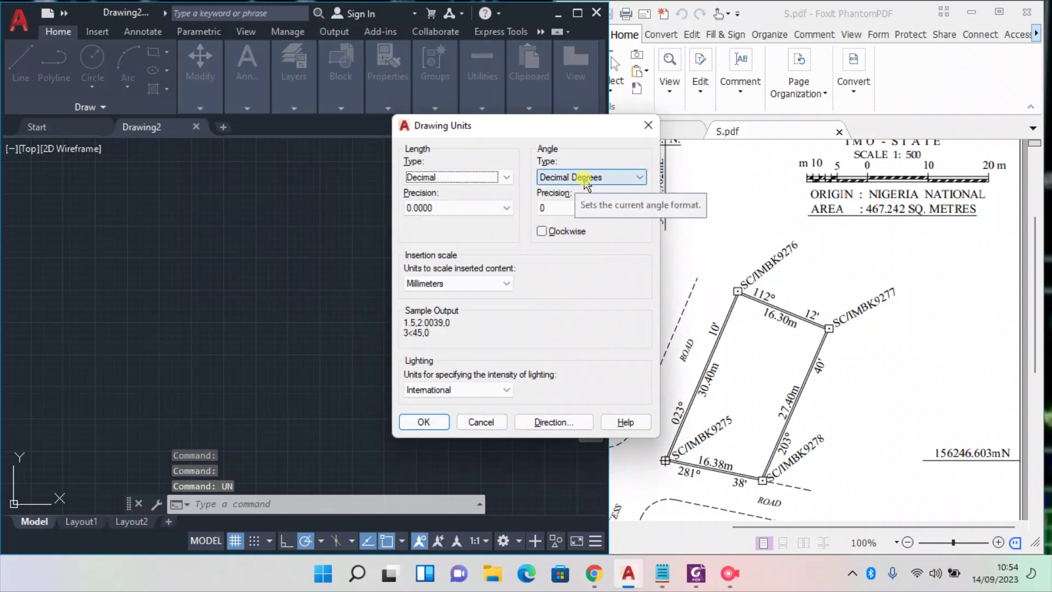
# Set angles to clockwise Deg/Min/Sec with 0d00' precision and lengths to 0.00 precision.
pyautogui.click(575, 179)
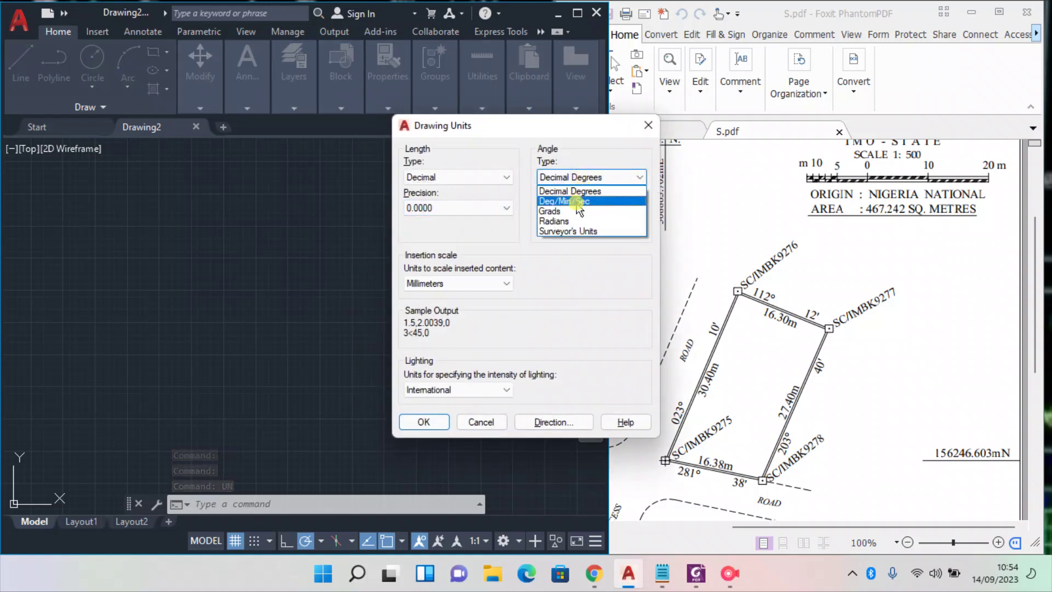
pyautogui.click(583, 202)
pyautogui.click(548, 208)
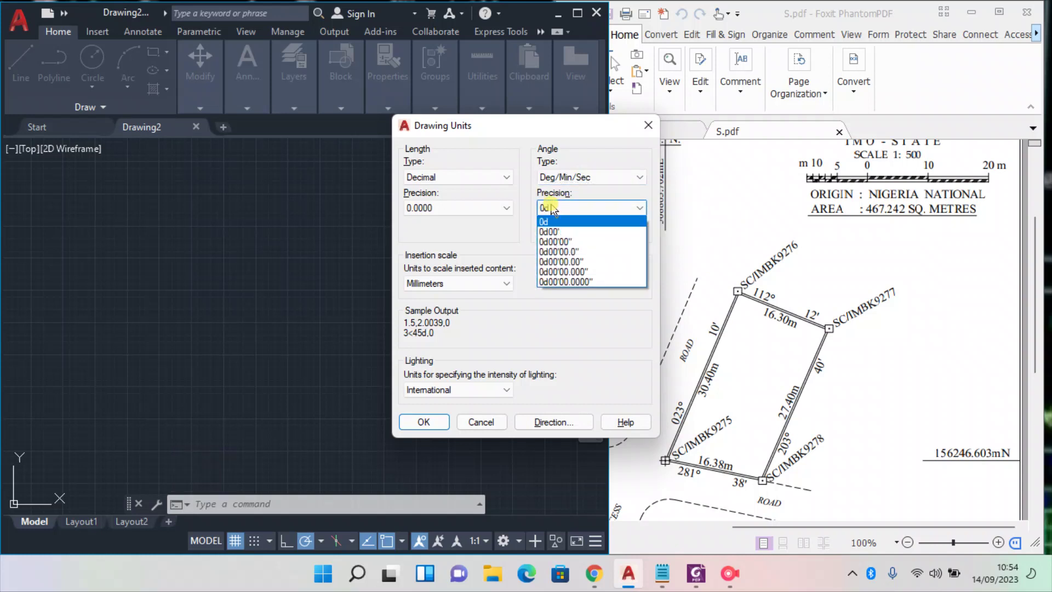
pyautogui.click(548, 232)
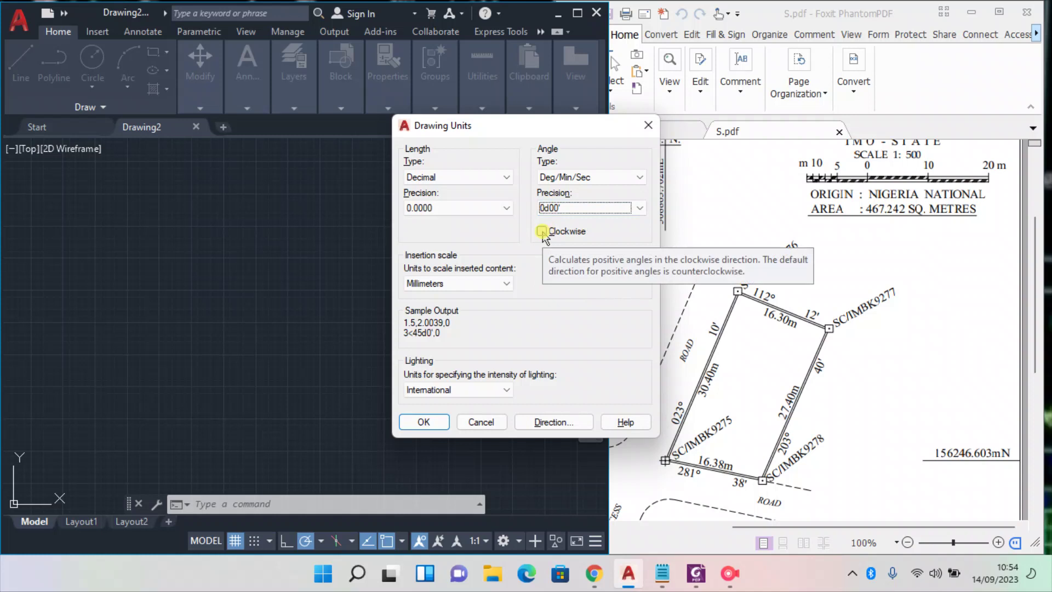
pyautogui.click(543, 231)
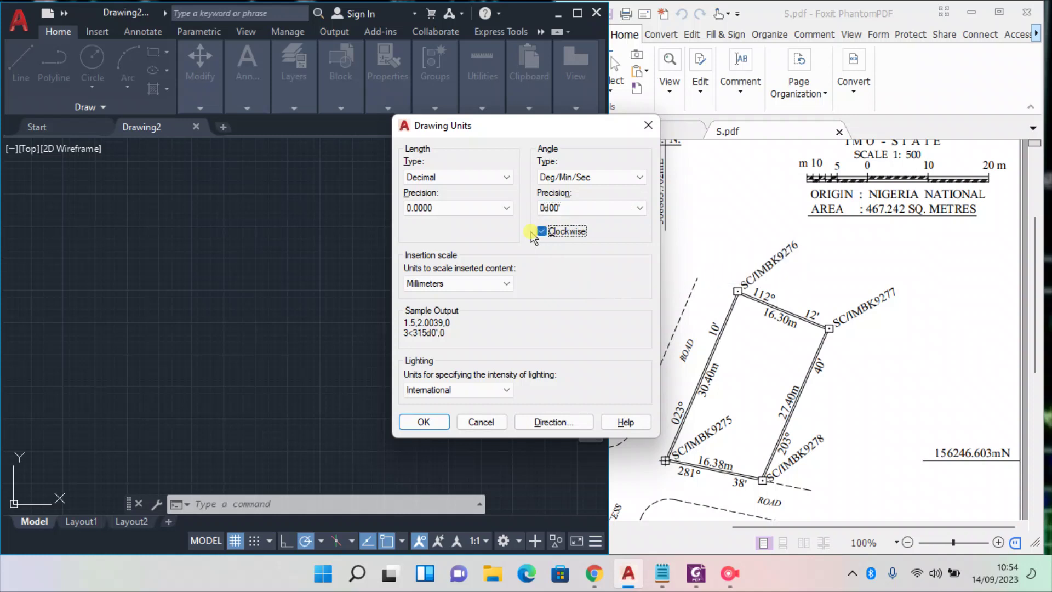
pyautogui.click(449, 208)
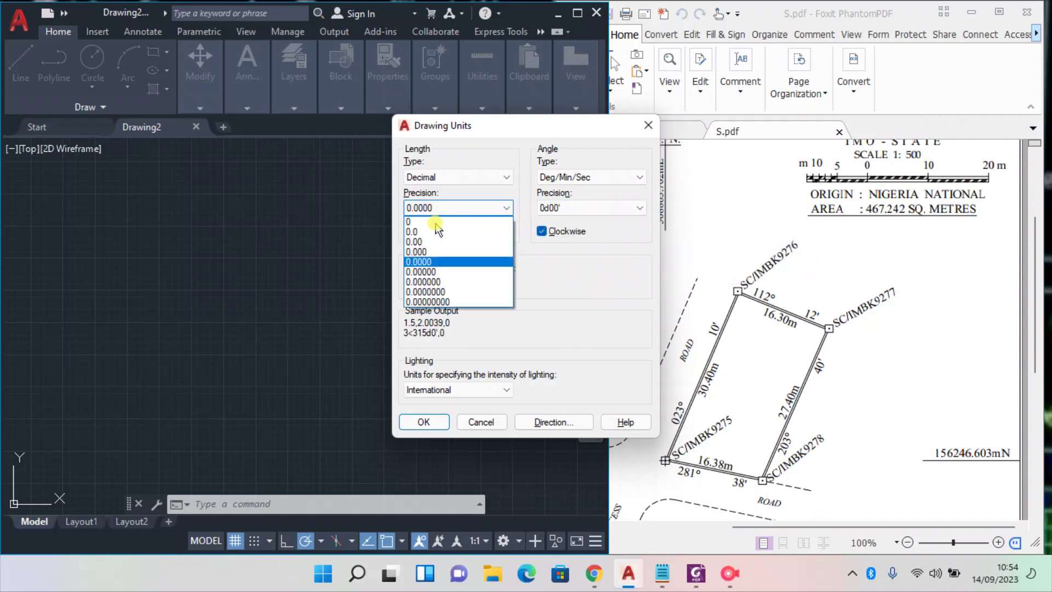
pyautogui.click(416, 243)
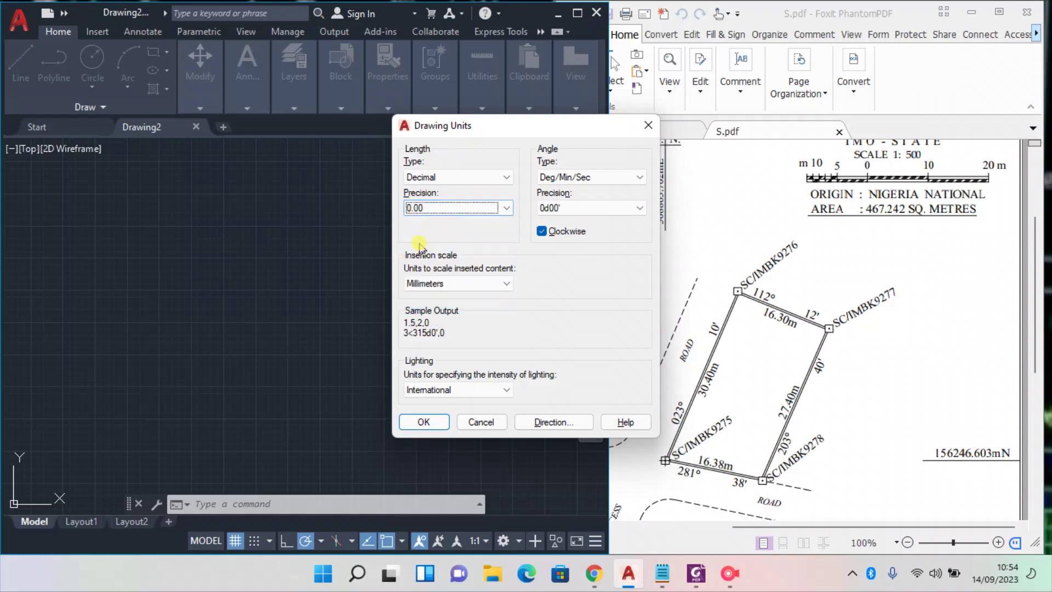
# Set the insertion scale to Meters and the base angle direction to North, then apply.
pyautogui.click(446, 283)
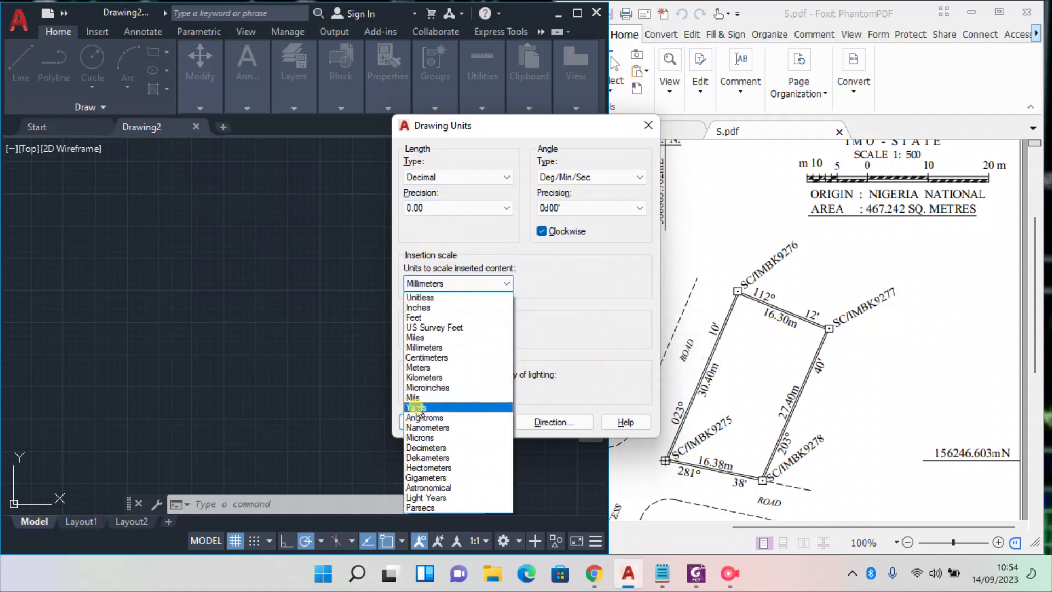
pyautogui.click(419, 369)
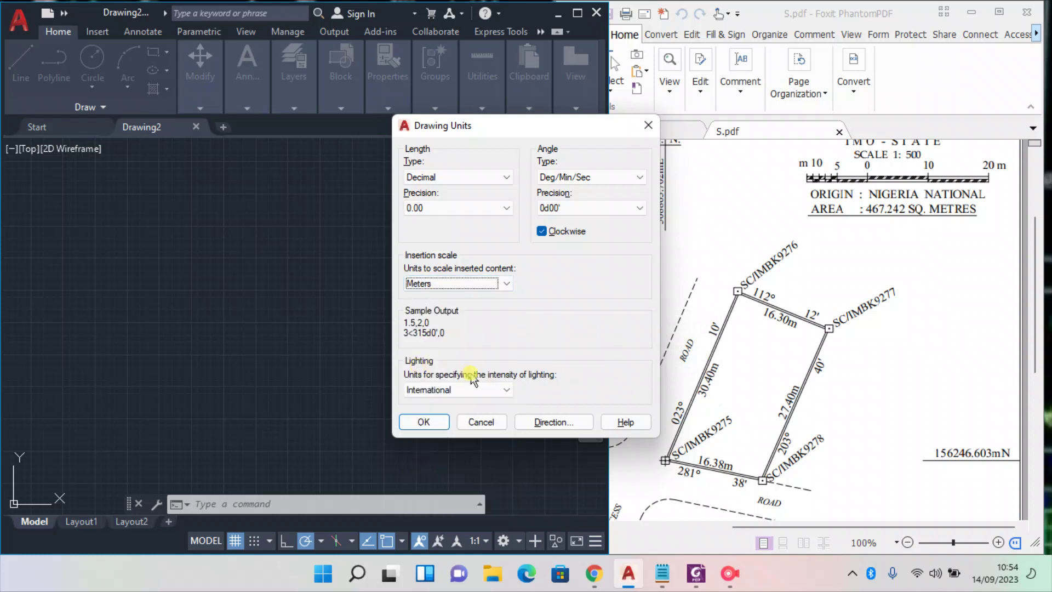
pyautogui.click(553, 422)
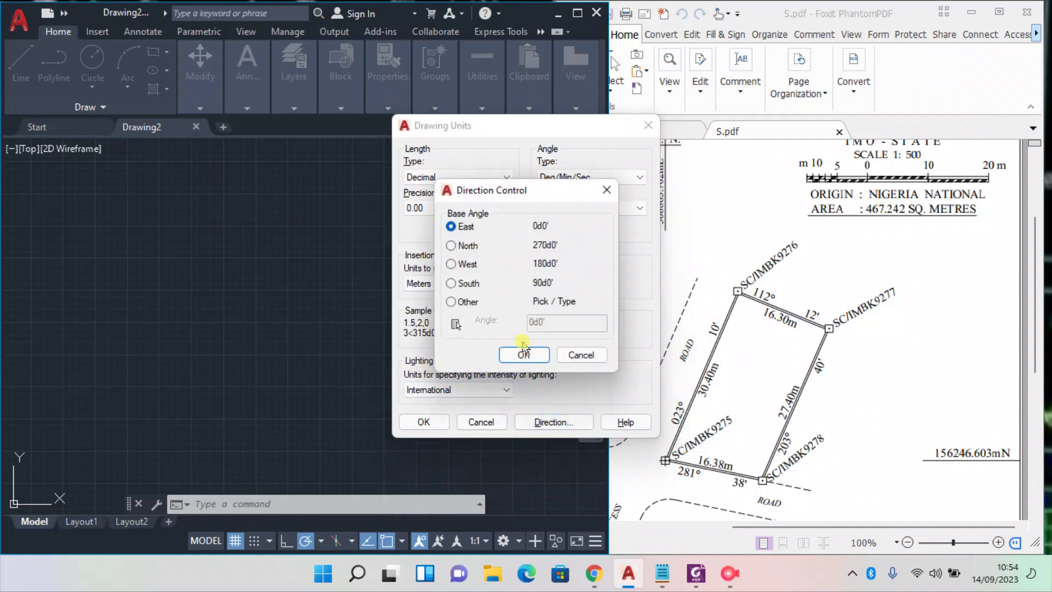
pyautogui.click(453, 246)
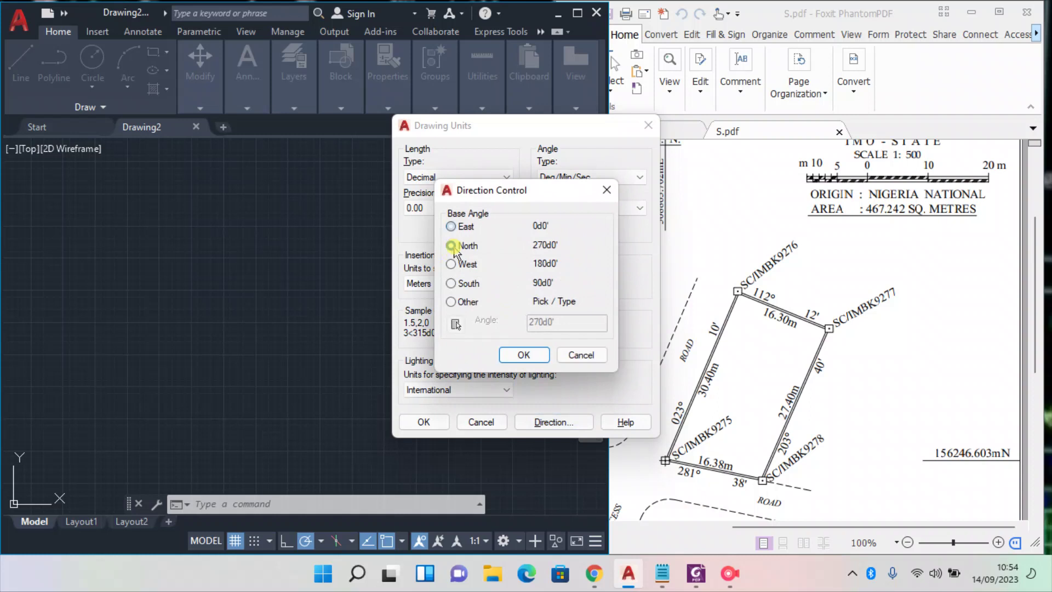
pyautogui.click(523, 355)
pyautogui.click(423, 421)
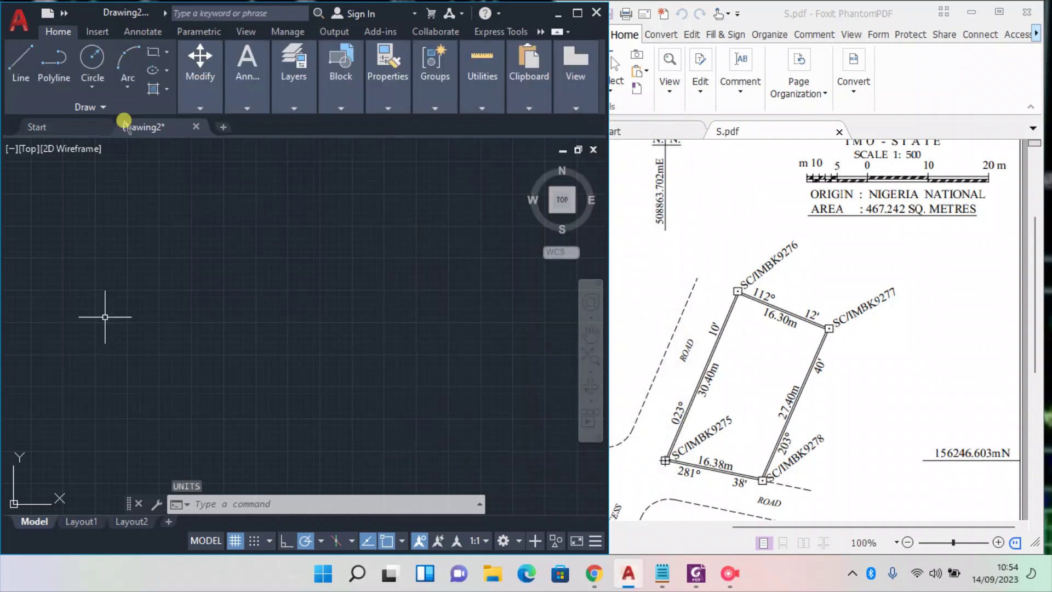
pyautogui.click(13, 68)
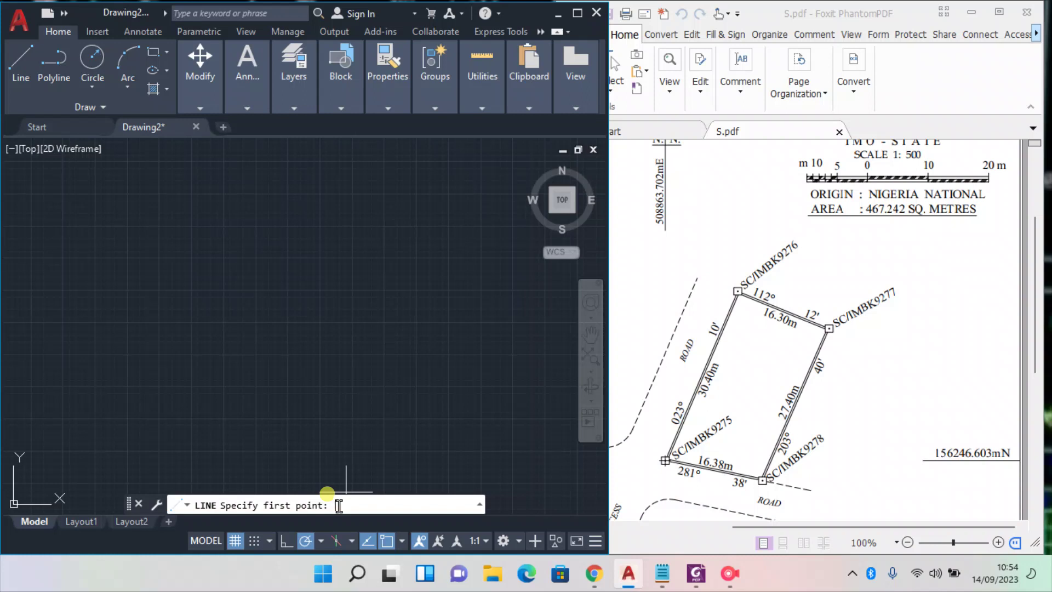
pyautogui.hotkey('ctrl', 'v')
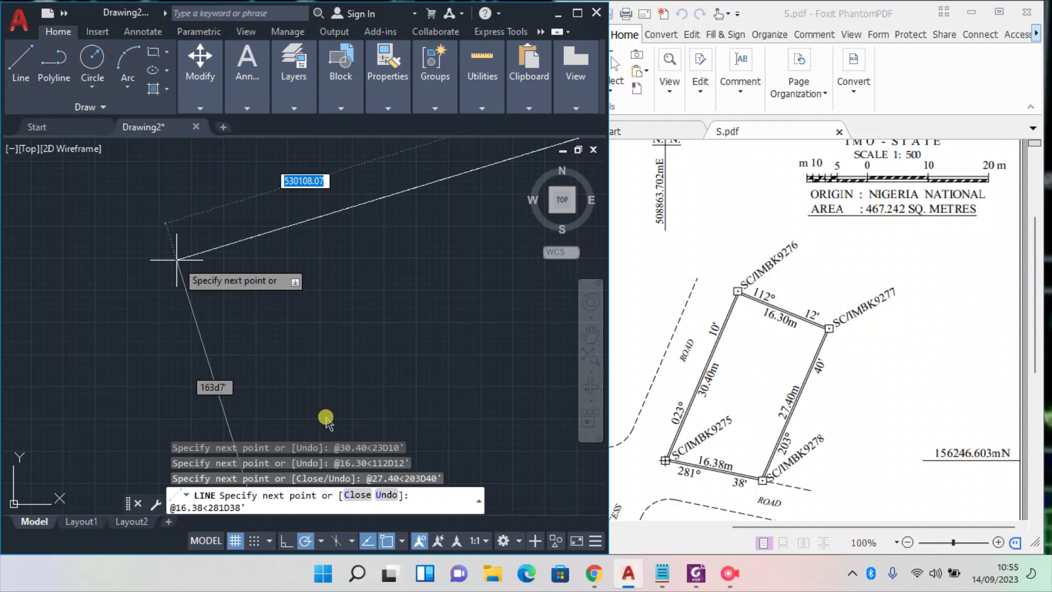
pyautogui.press('Return')
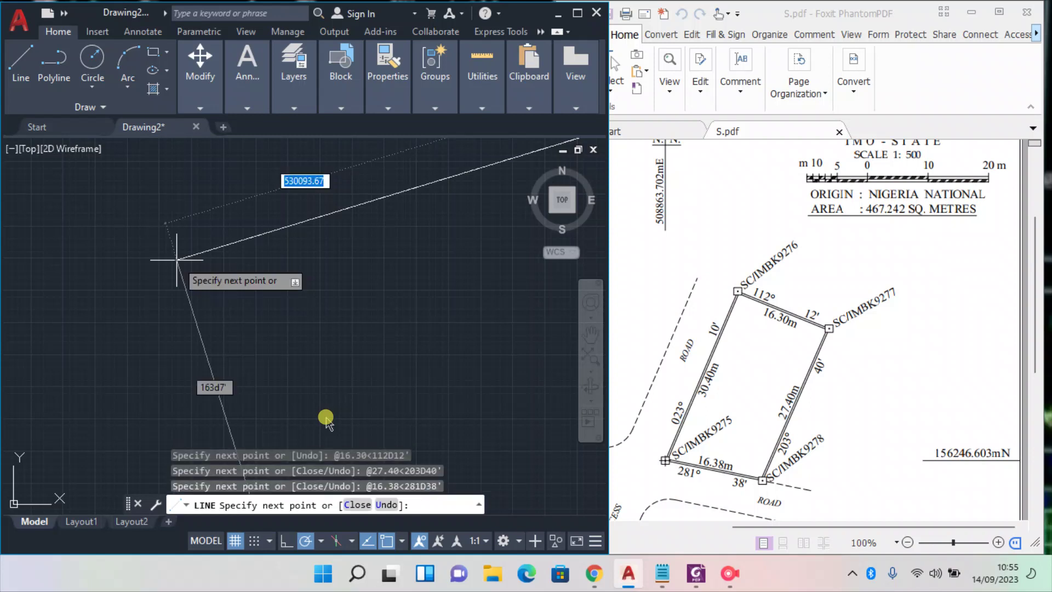
pyautogui.scroll(-3, 325, 419)
pyautogui.press('Return')
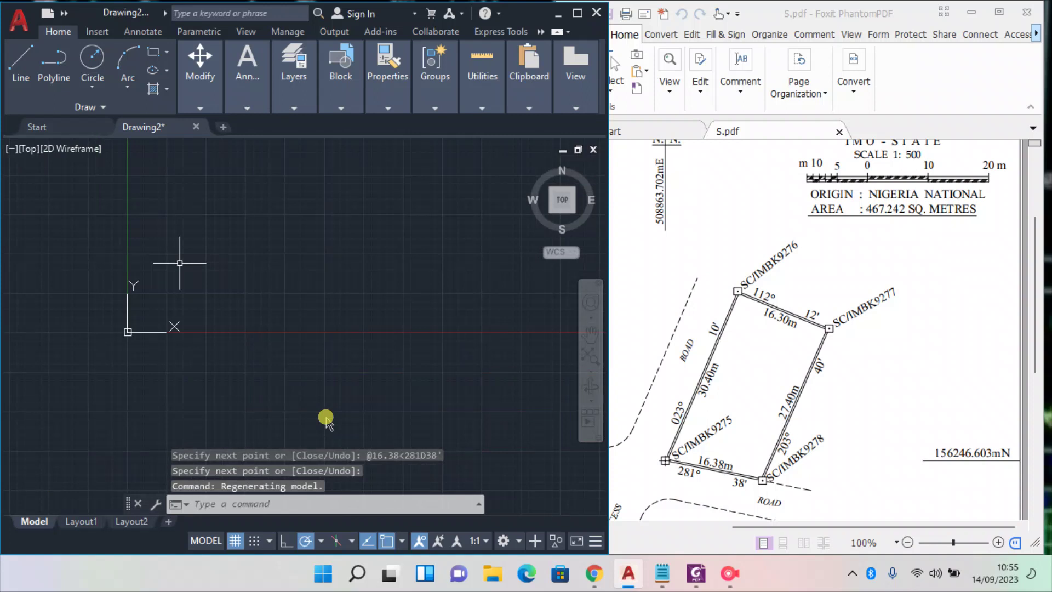
# Zoom to extents with Z then E to show the complete four-sided plot boundary.
pyautogui.write('Z')
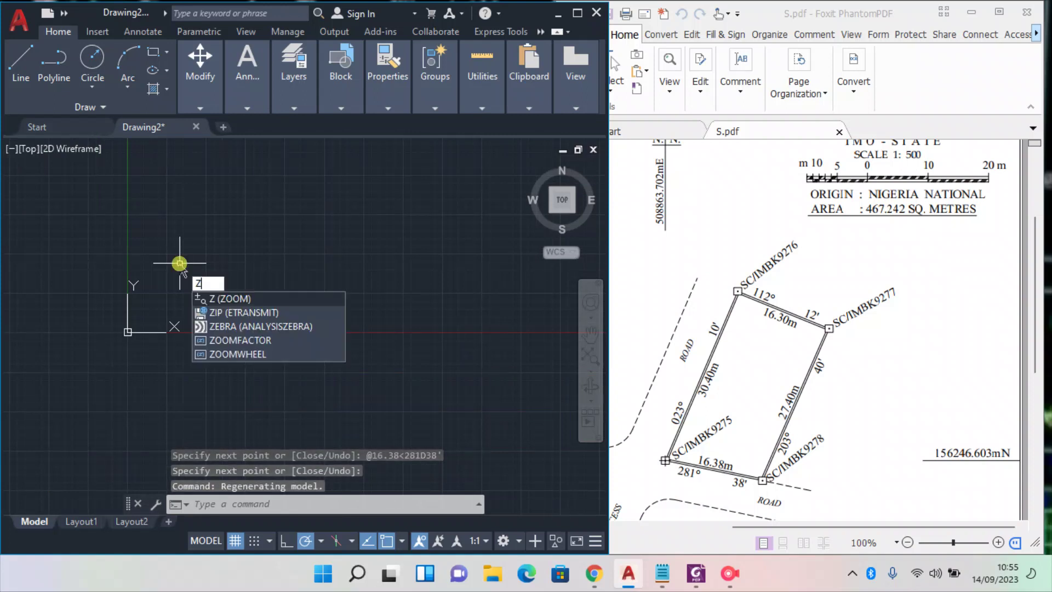
pyautogui.press('Return')
pyautogui.write('E')
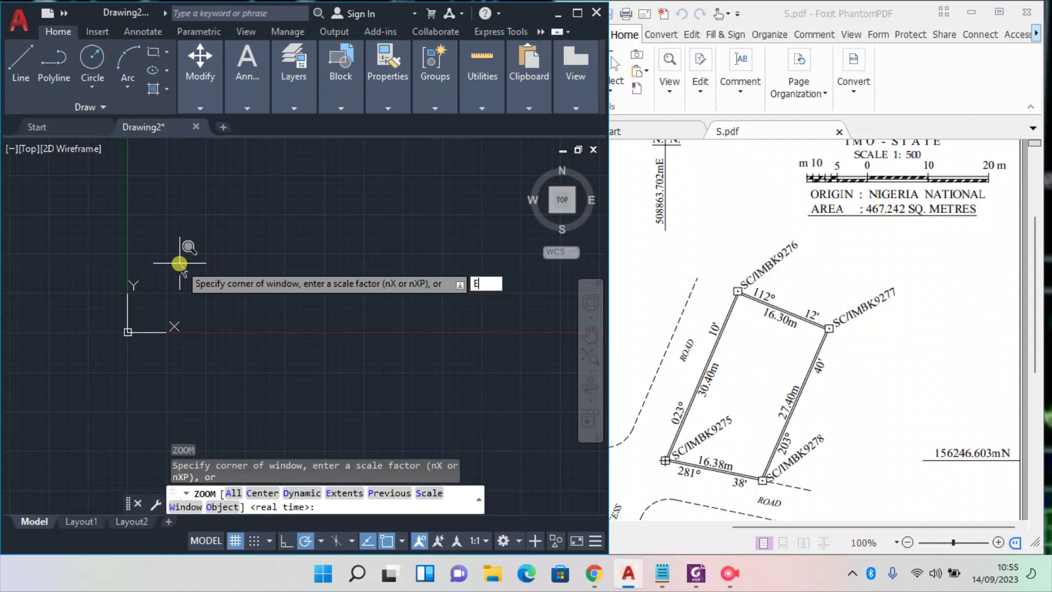
pyautogui.press('Return')
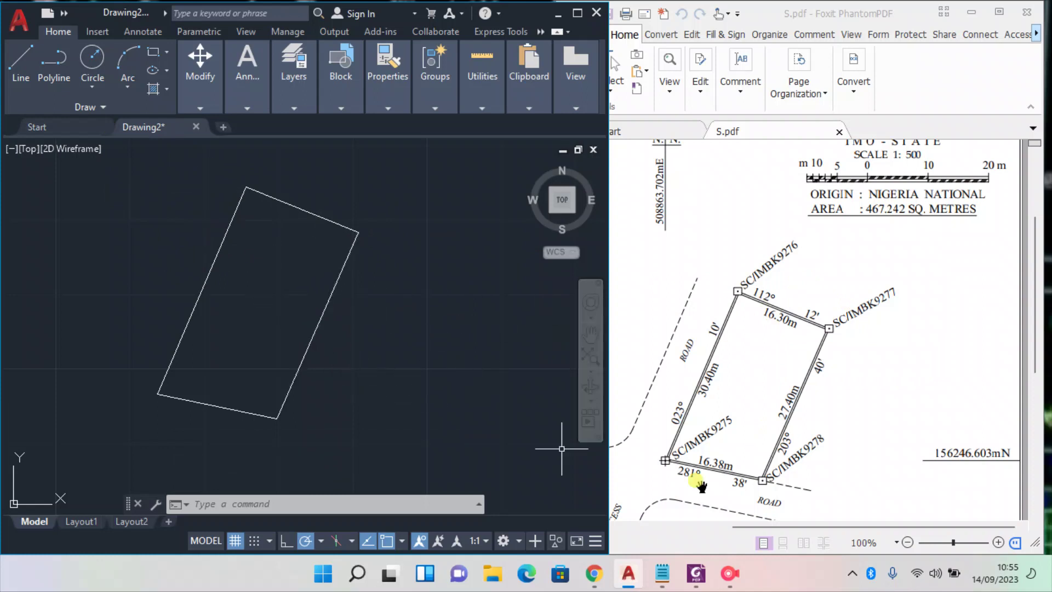
pyautogui.click(720, 575)
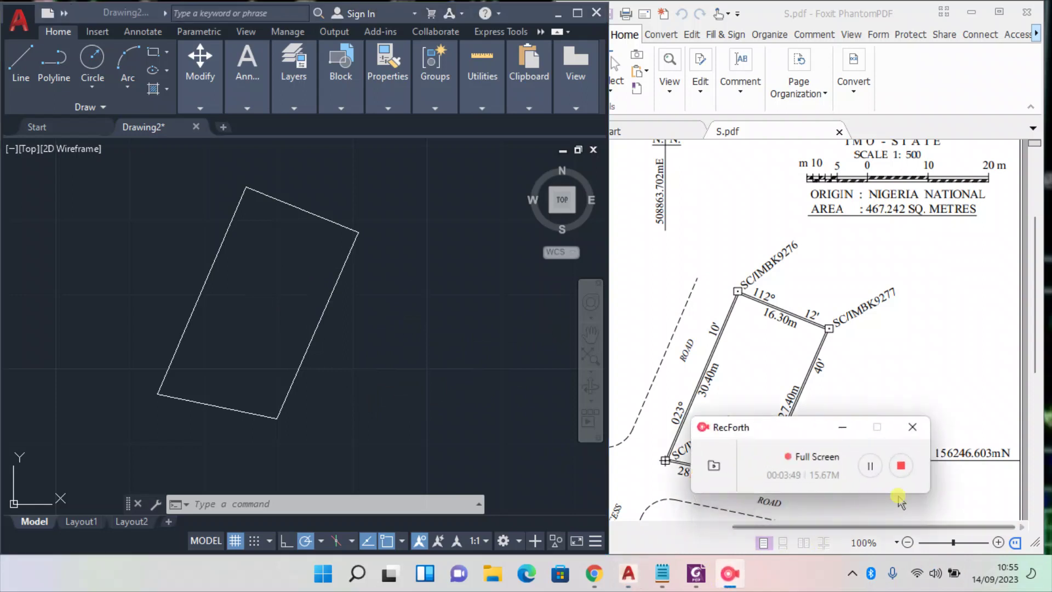